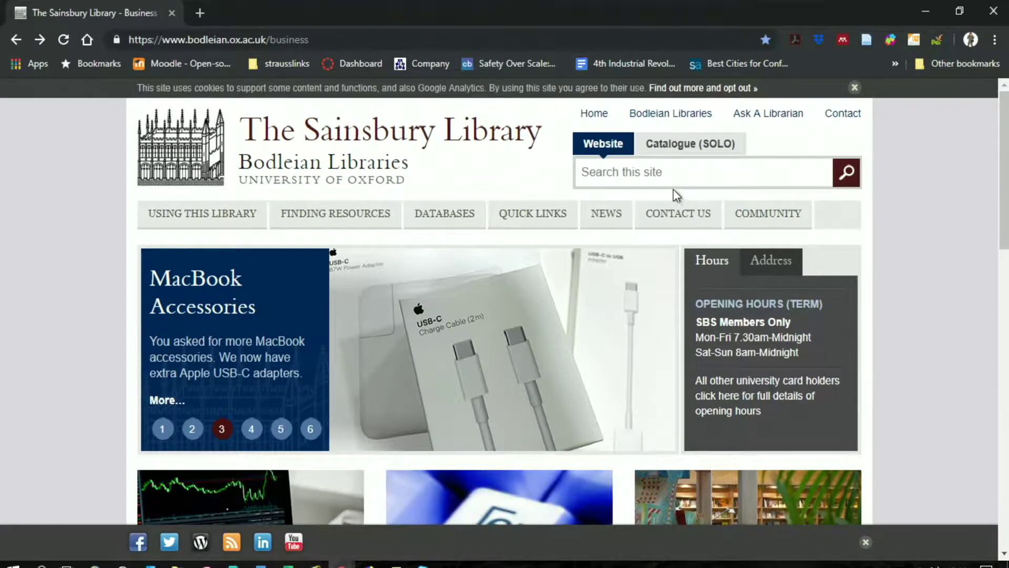
# Open the ABI/INFORM Global database from the Journal Articles and E-books page of the Sainsbury Library's Key Business Resources guide
pyautogui.click(448, 212)
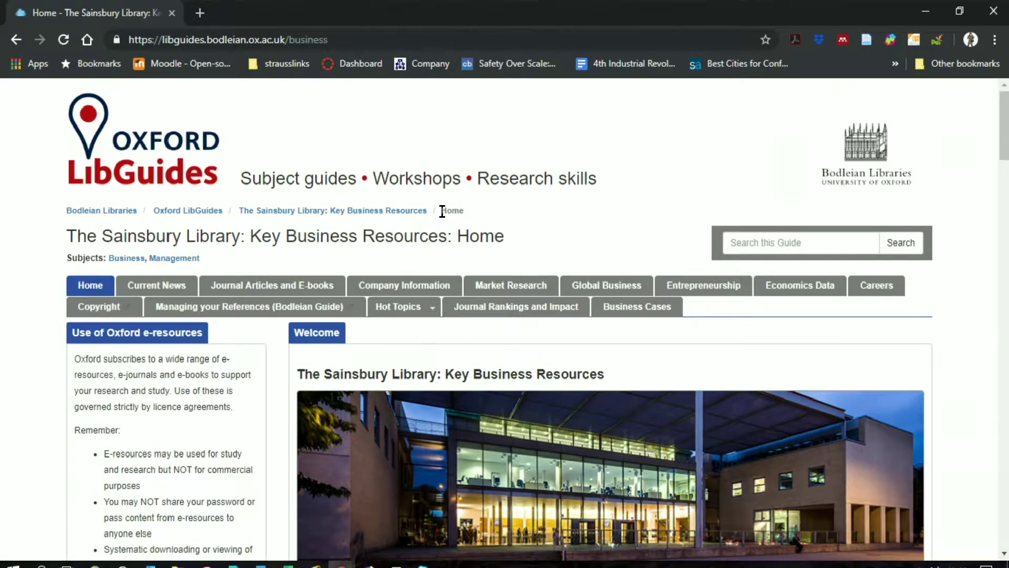
pyautogui.click(270, 287)
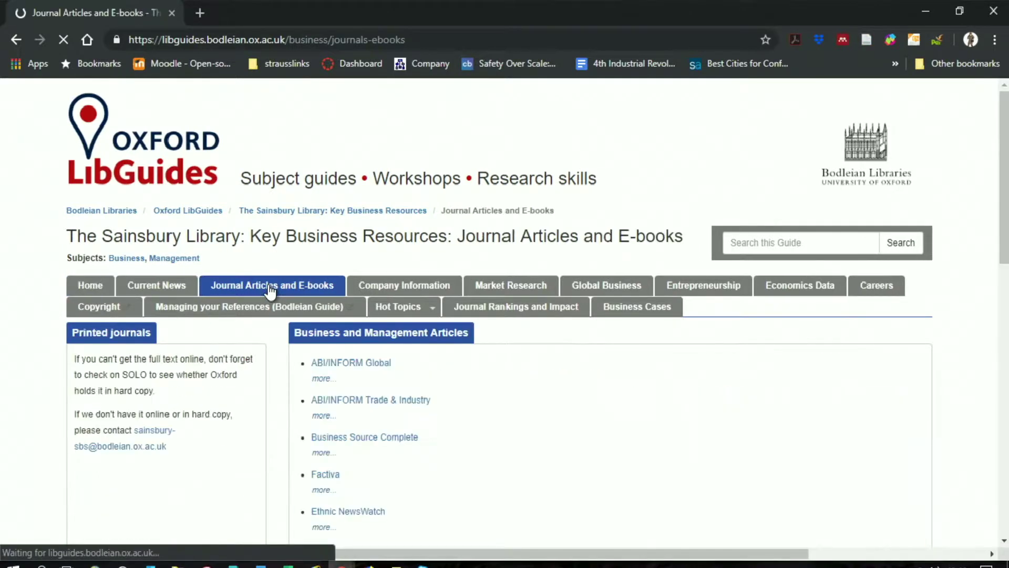
pyautogui.scroll(-3, 271, 290)
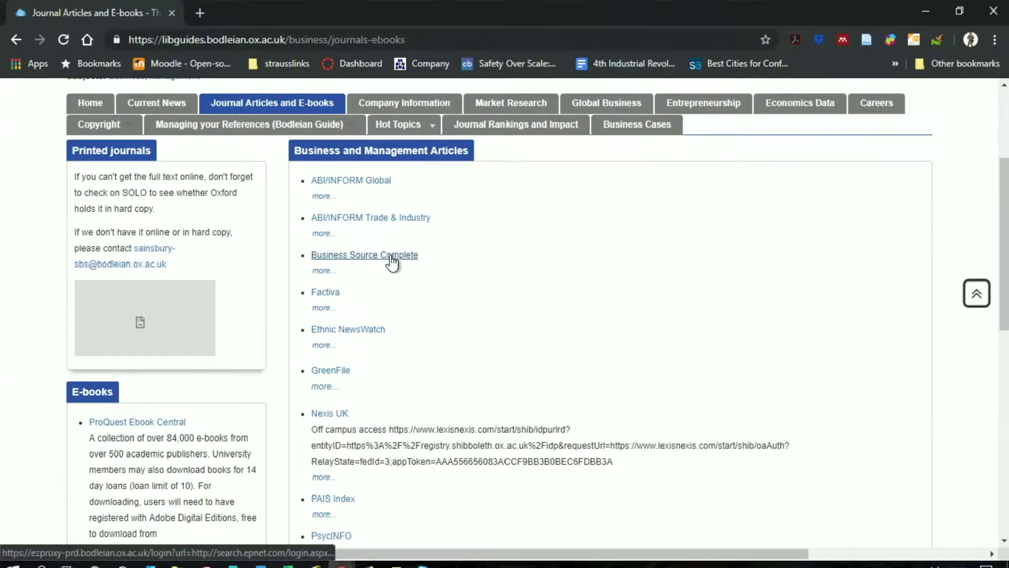
pyautogui.click(361, 181)
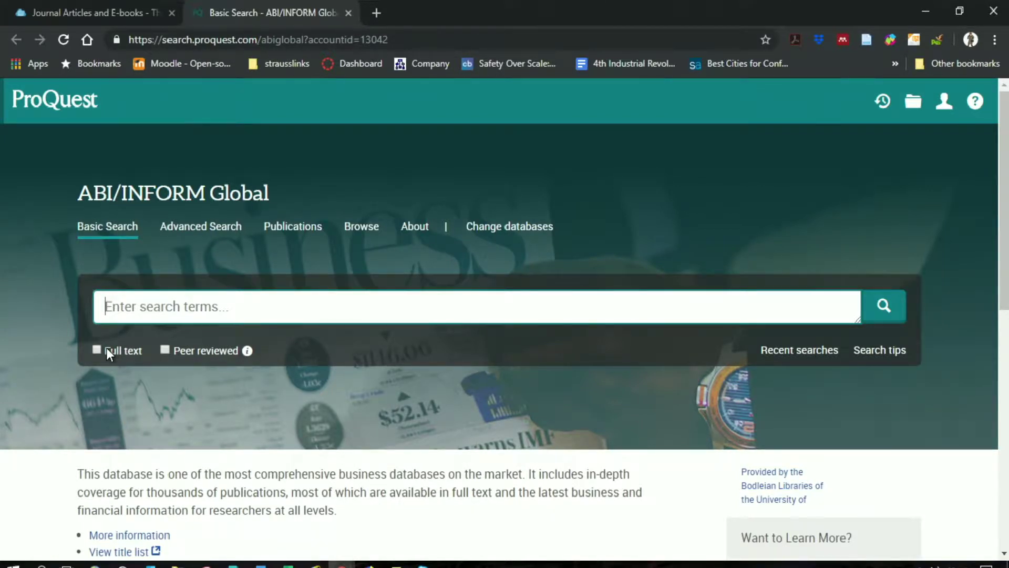
# Search ABI/INFORM Global for "strategy and competition"
pyautogui.write('st')
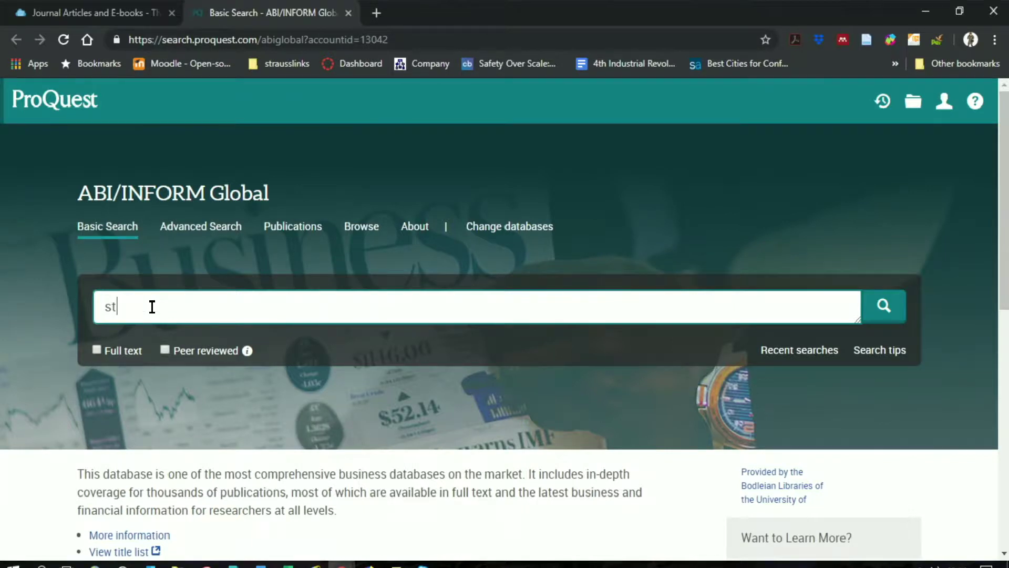
pyautogui.write('rategy a')
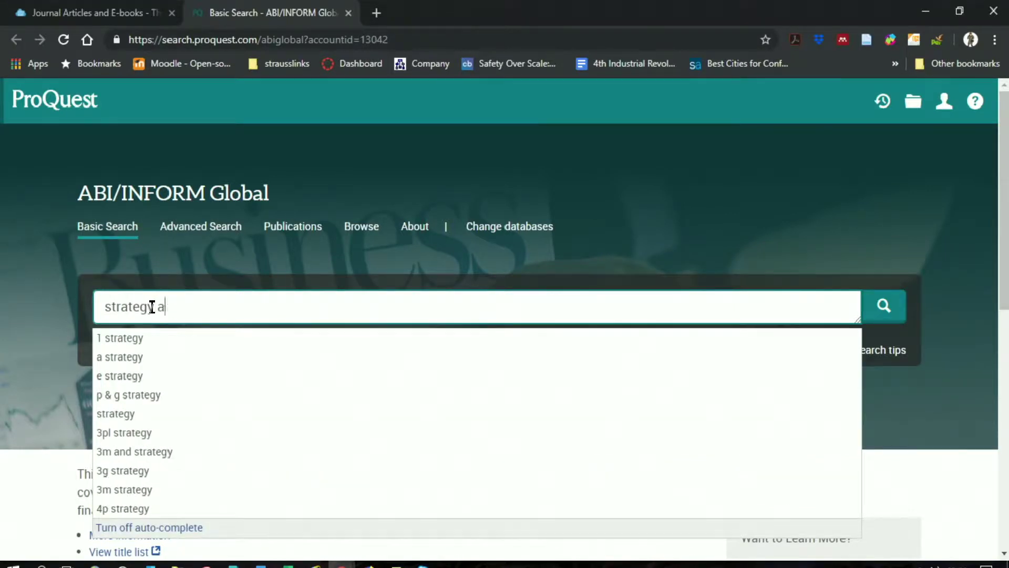
pyautogui.write('nd compei')
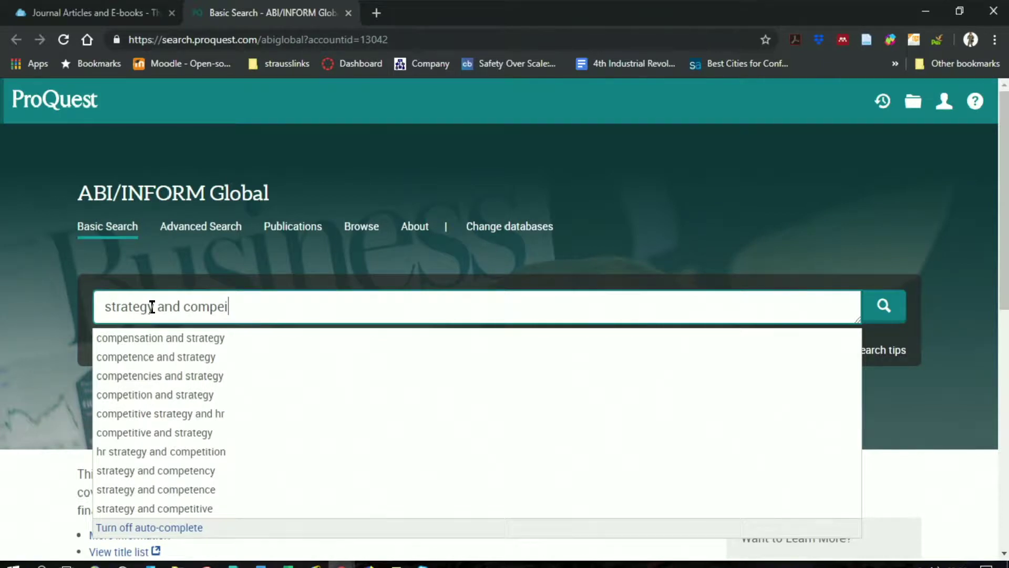
pyautogui.press('BackSpace')
pyautogui.write('tion')
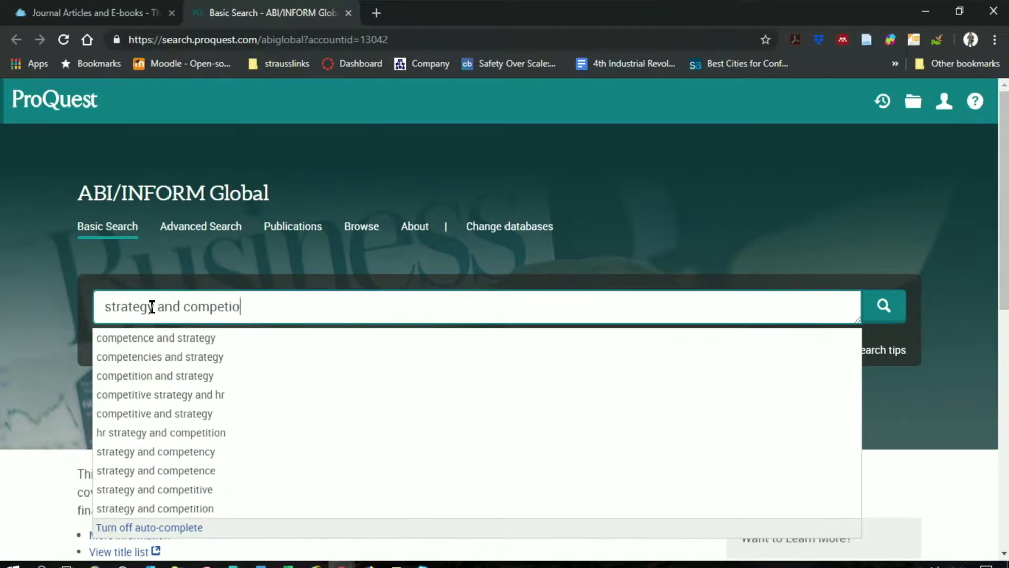
pyautogui.press('BackSpace')
pyautogui.press('BackSpace')
pyautogui.write('tio')
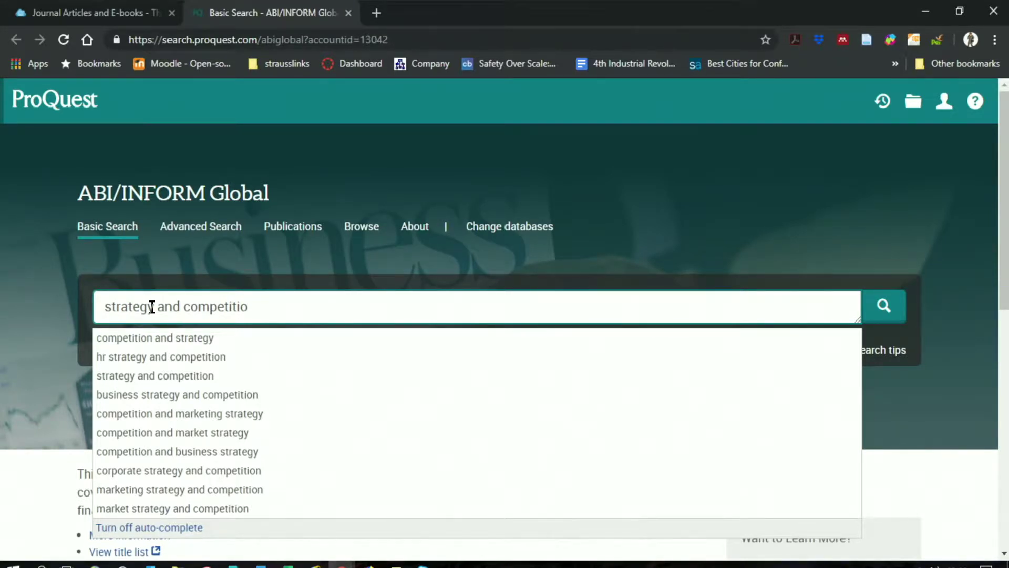
pyautogui.write('n')
pyautogui.press('Return')
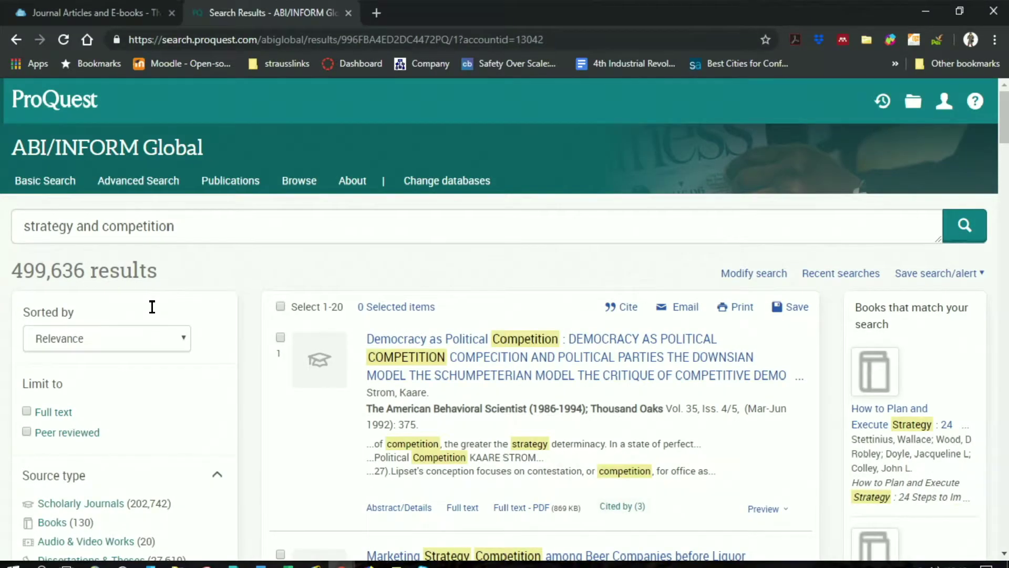
# Review the result limits and the full list of source types available for including or excluding, without choosing any
pyautogui.scroll(-2, 152, 307)
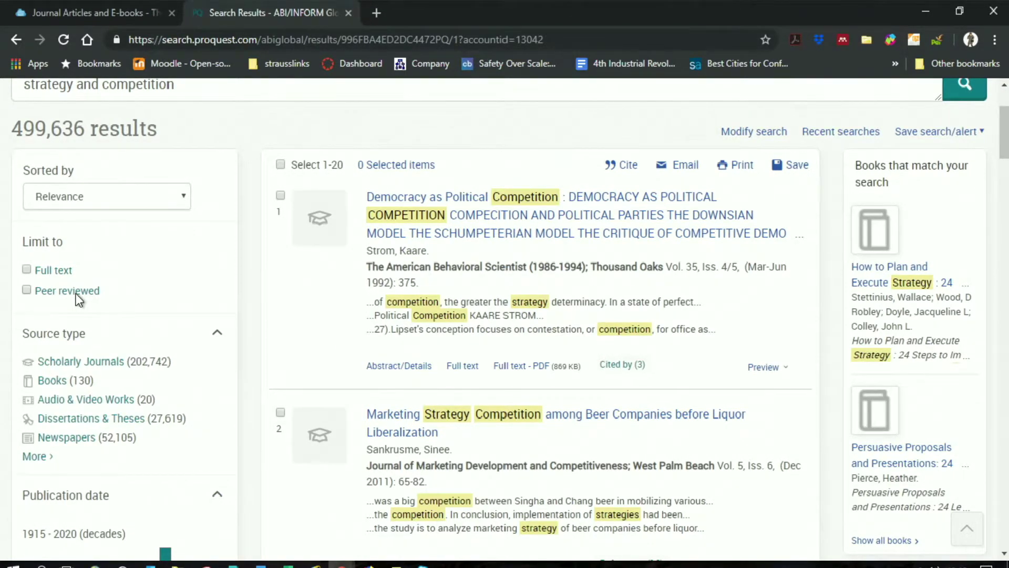
pyautogui.scroll(-5, 79, 300)
pyautogui.scroll(3, 79, 300)
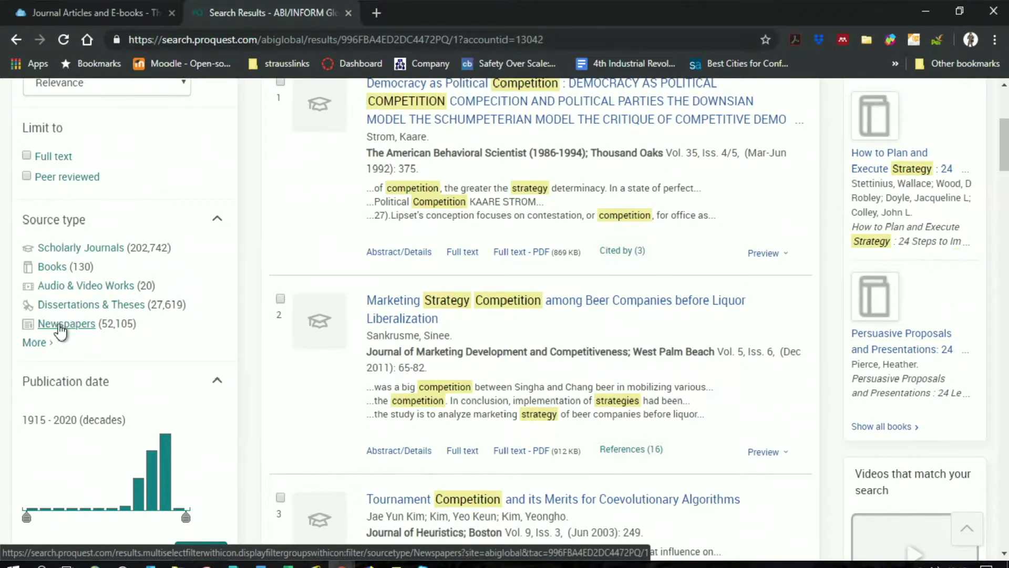
pyautogui.click(39, 347)
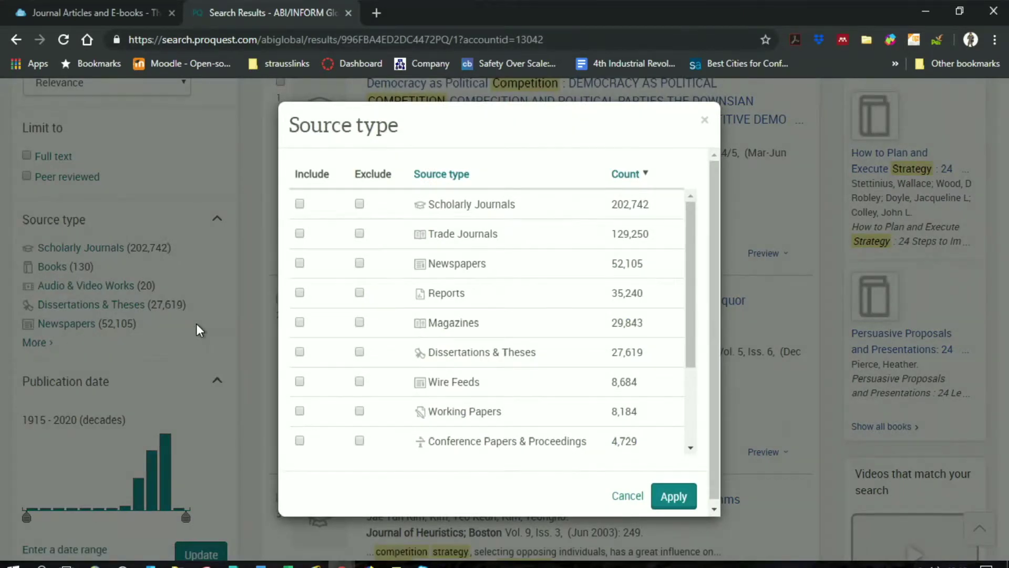
pyautogui.scroll(-3, 330, 332)
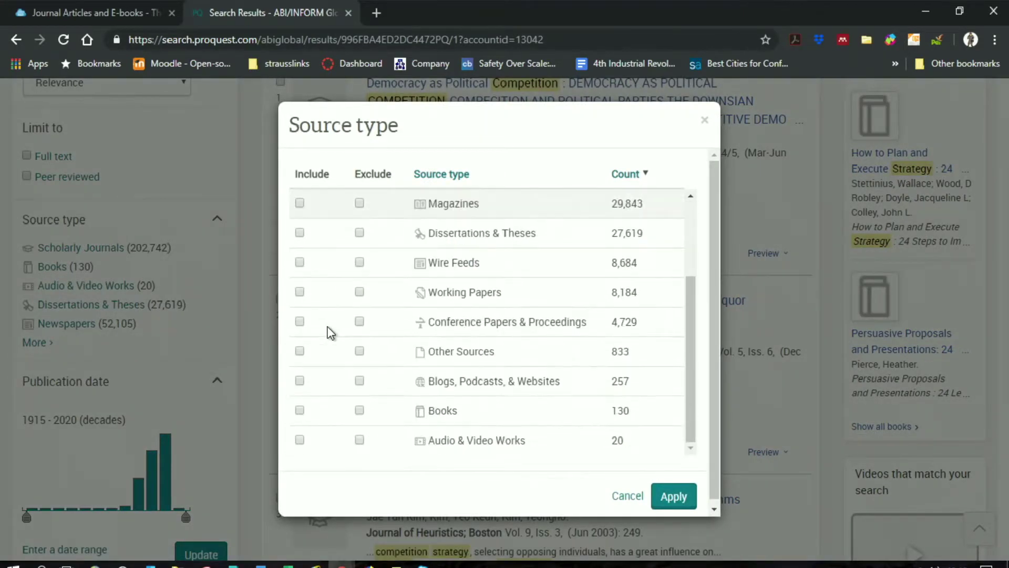
pyautogui.scroll(3, 329, 333)
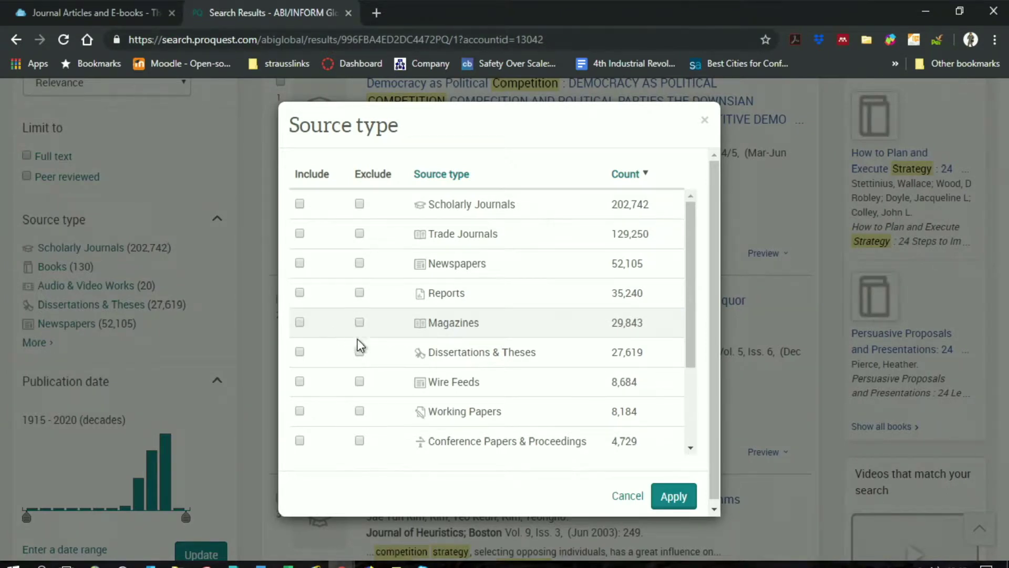
pyautogui.click(673, 496)
# Limit the results' publication date to 2010 onwards by moving the start of the decade range to 2010-2019
pyautogui.scroll(-4, 279, 432)
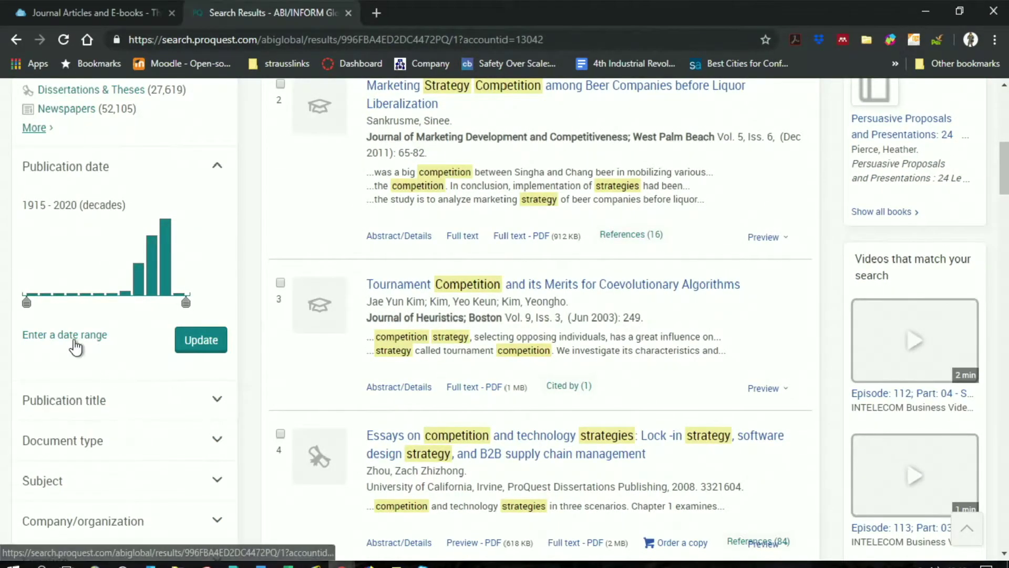
pyautogui.moveTo(27, 302); pyautogui.dragTo(156, 316)
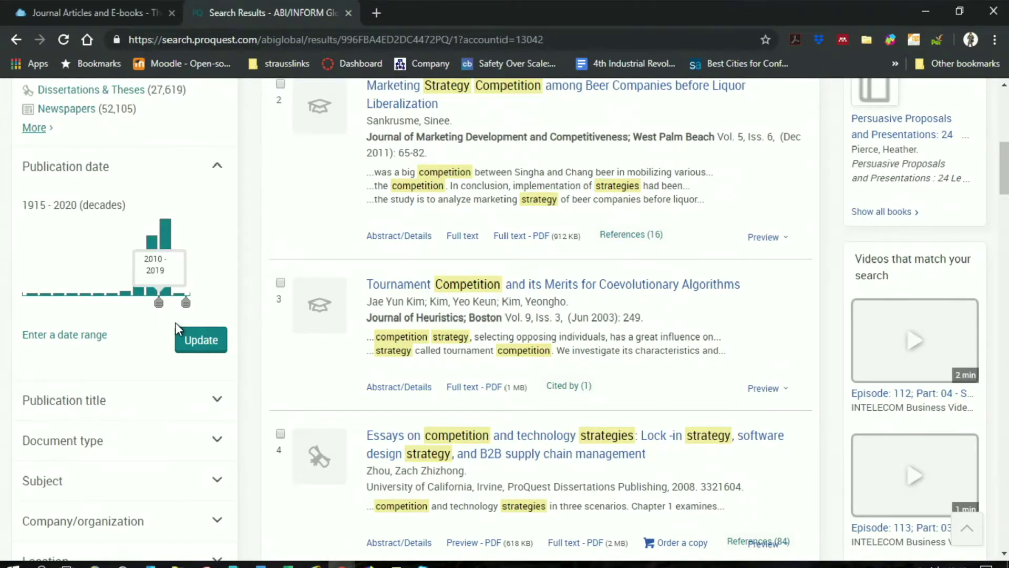
pyautogui.click(213, 348)
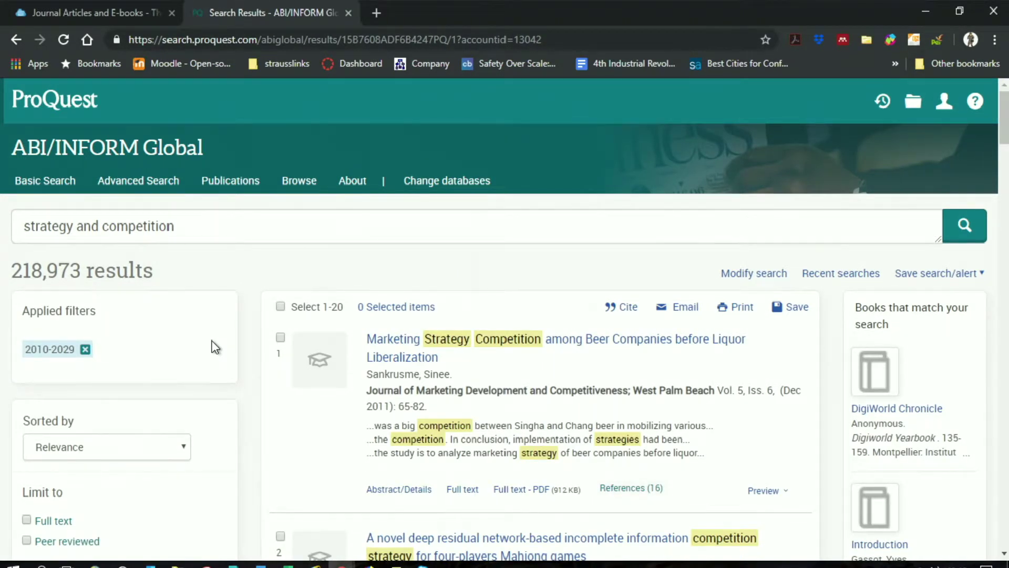
# Examine the remaining result filters, expanding and collapsing the document type and subject categories
pyautogui.scroll(-15, 215, 347)
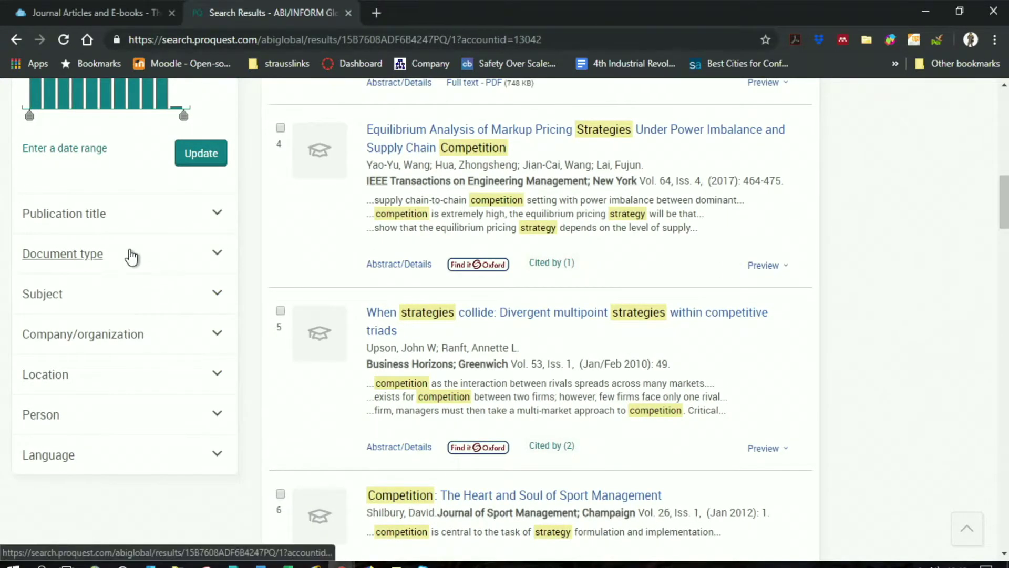
pyautogui.click(220, 259)
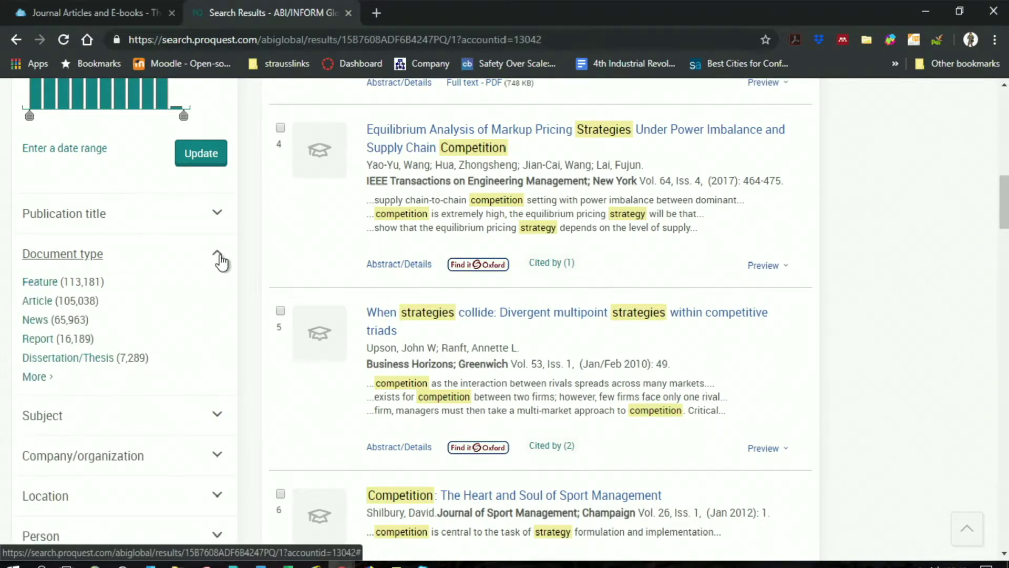
pyautogui.click(220, 257)
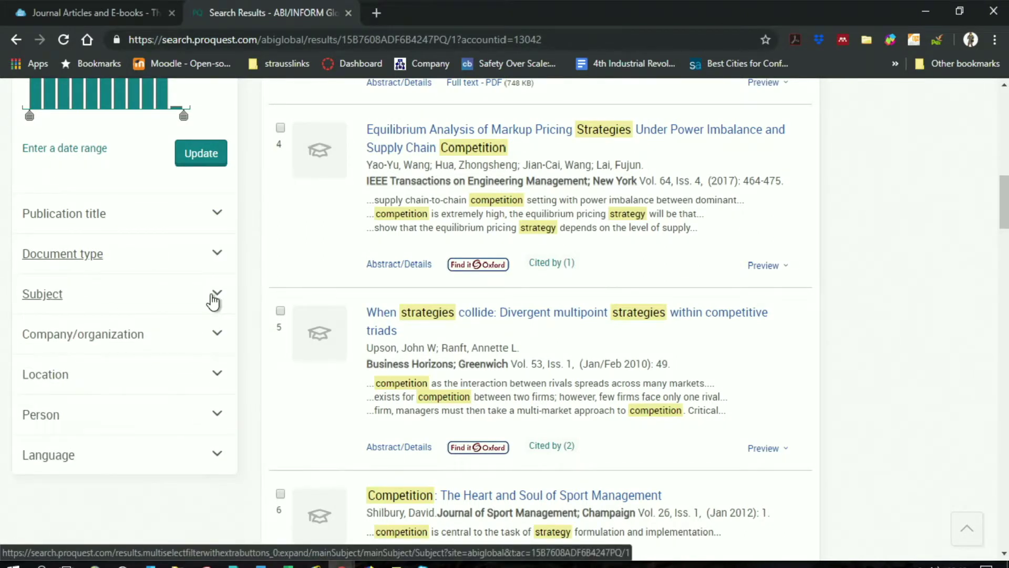
pyautogui.click(215, 297)
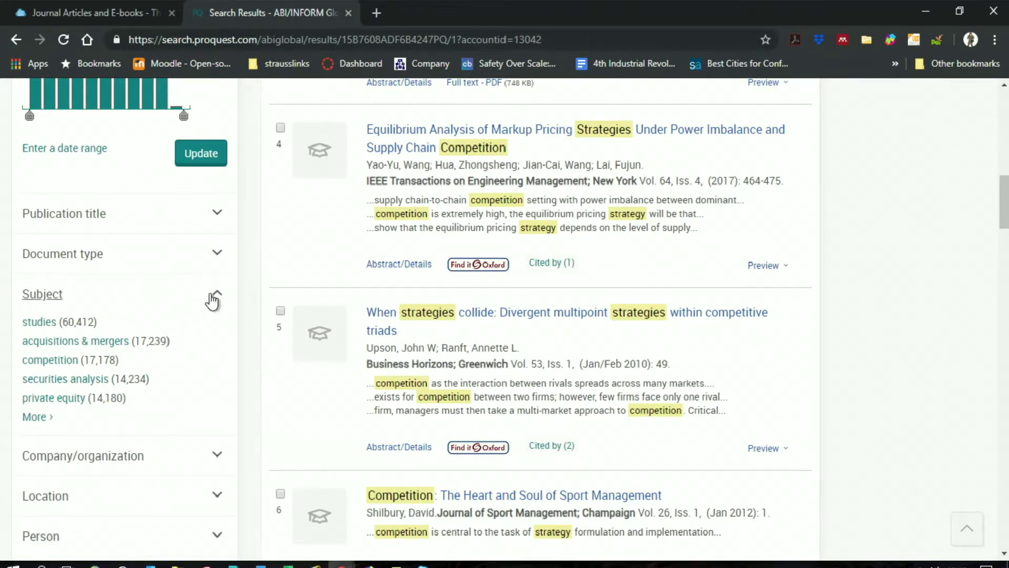
pyautogui.click(220, 297)
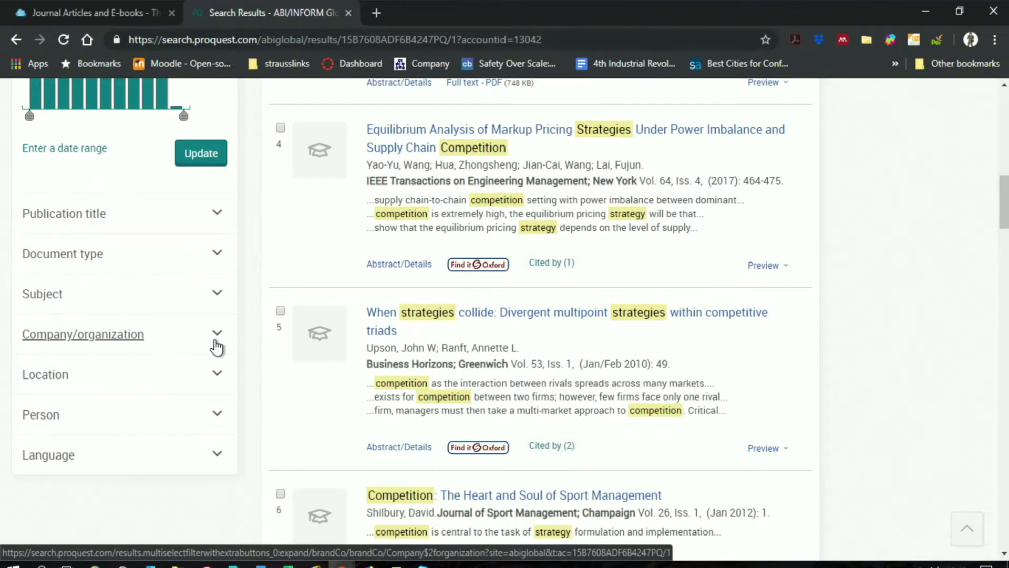
pyautogui.scroll(-1, 217, 347)
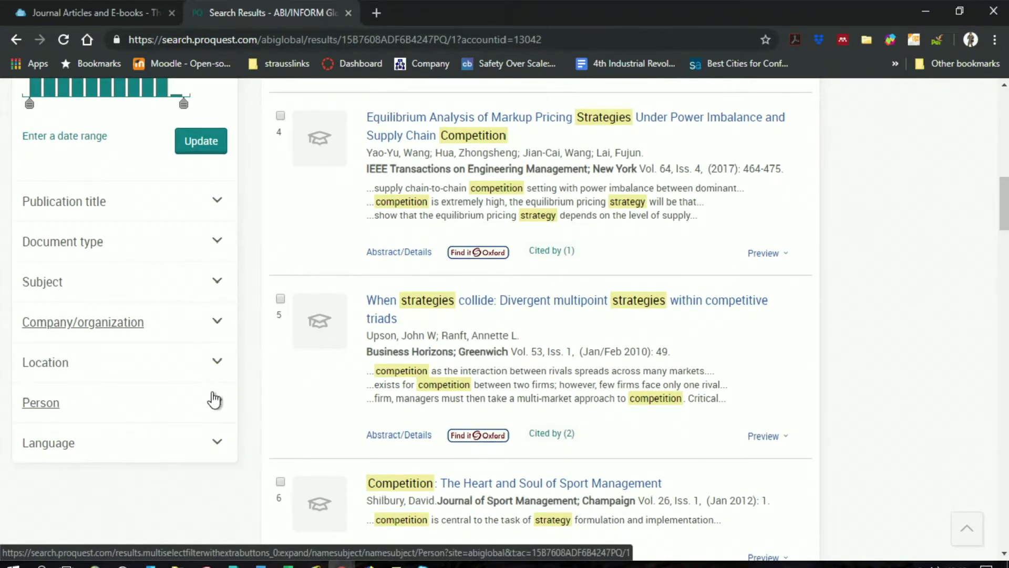
# Check the Find it @ Oxford full-text sources for the four-players Mahjong games article, and return to the search results
pyautogui.scroll(8, 213, 439)
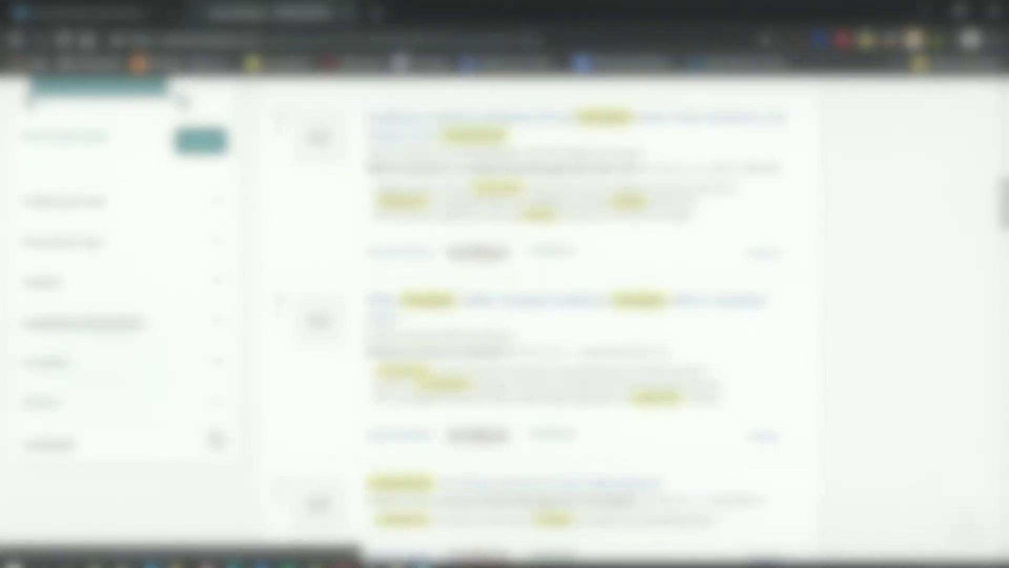
pyautogui.scroll(5, 237, 446)
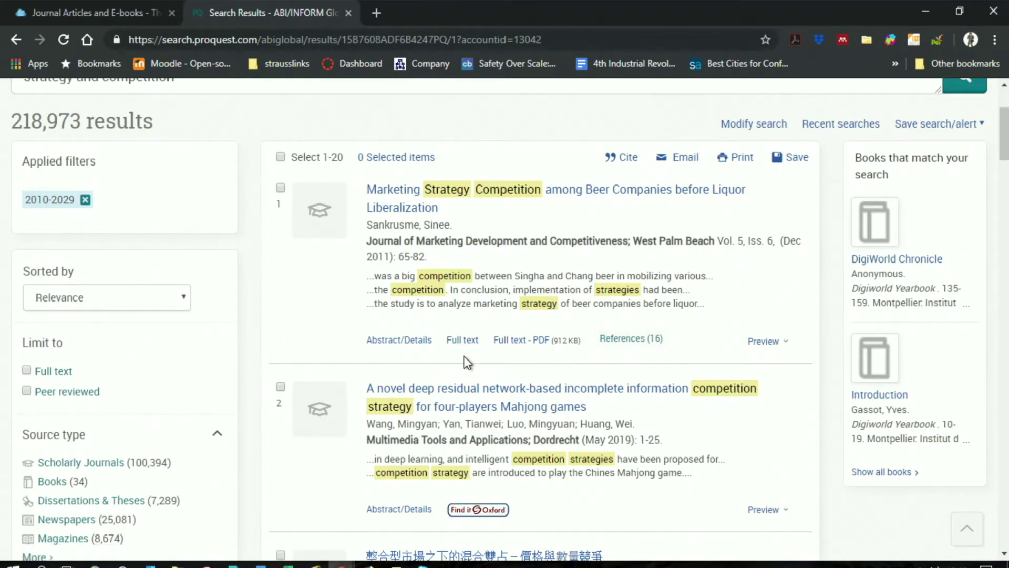
pyautogui.click(478, 509)
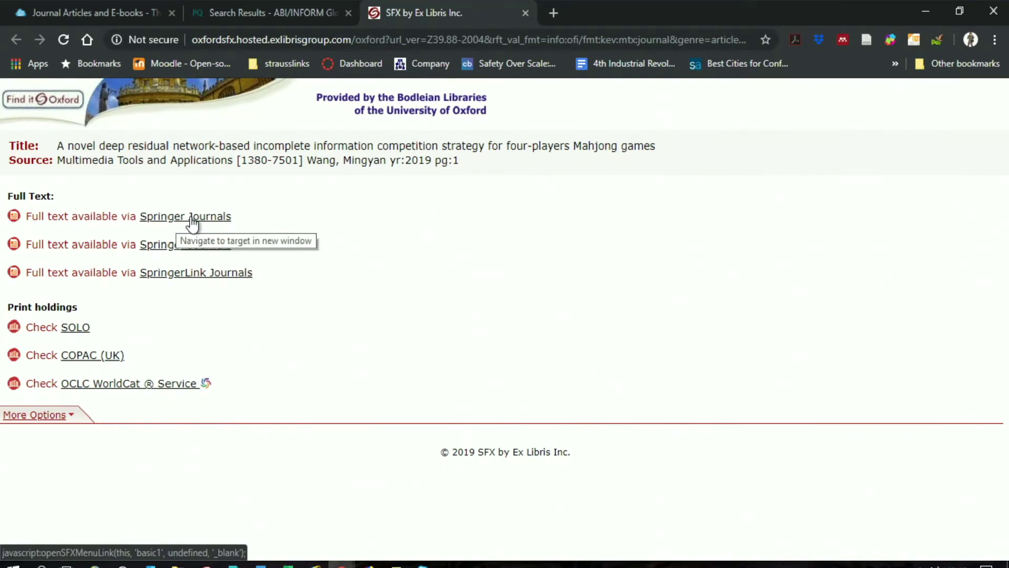
pyautogui.click(304, 10)
# Select four results: numbers 5 (When strategies collide), 6 (sport management), 9 (earnings management) and 1 (beer companies)
pyautogui.scroll(-3, 471, 172)
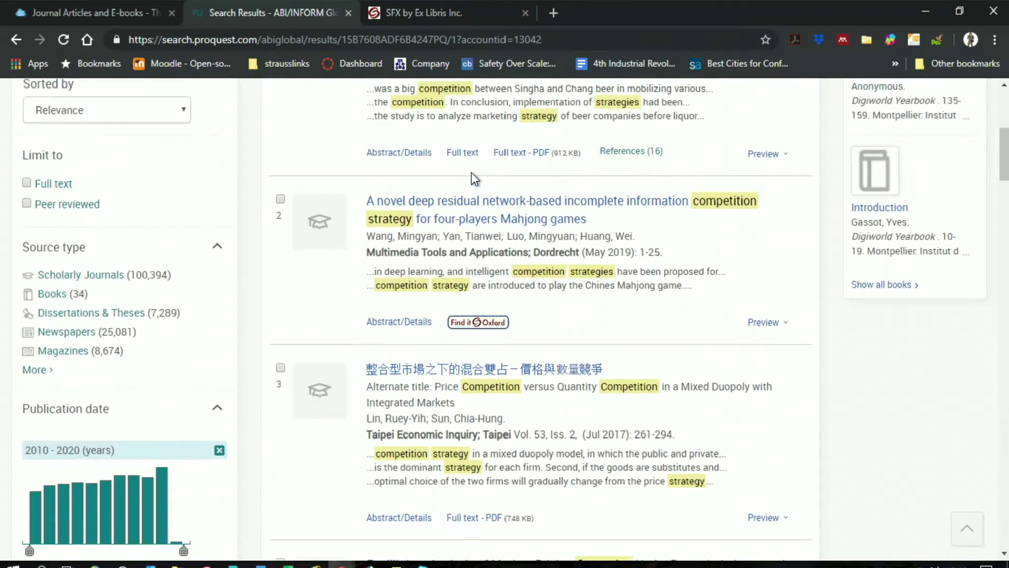
pyautogui.scroll(-5, 474, 179)
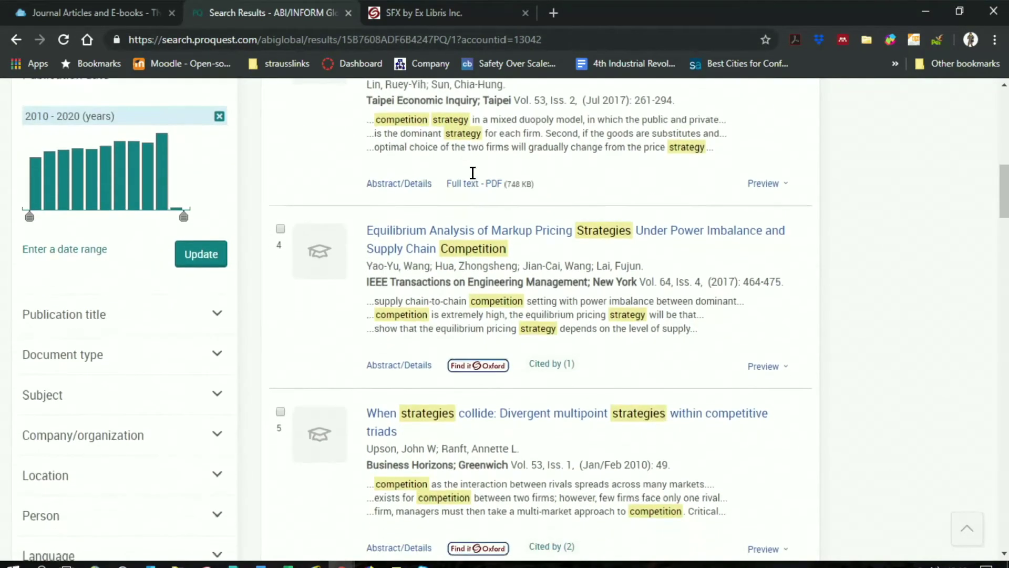
pyautogui.scroll(-4, 473, 172)
pyautogui.scroll(-2, 473, 178)
pyautogui.scroll(3, 475, 178)
pyautogui.scroll(4, 475, 177)
pyautogui.scroll(-3, 473, 179)
pyautogui.scroll(-3, 473, 179)
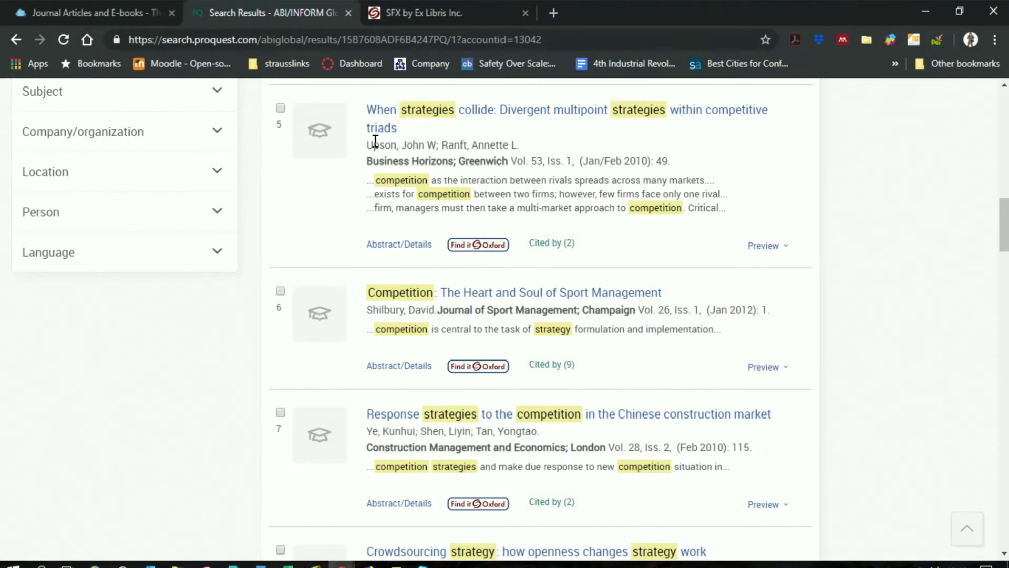
pyautogui.click(280, 108)
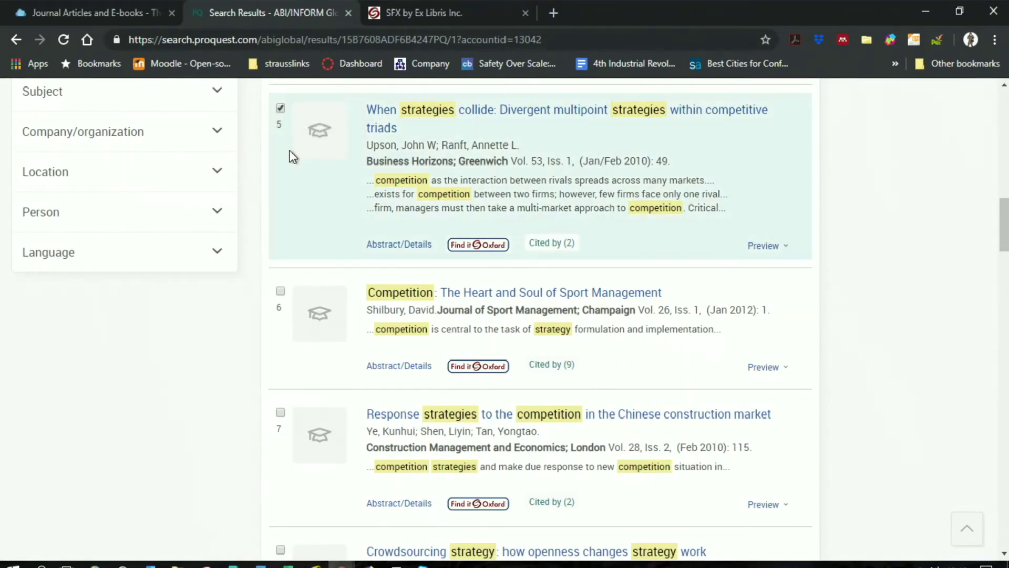
pyautogui.click(280, 292)
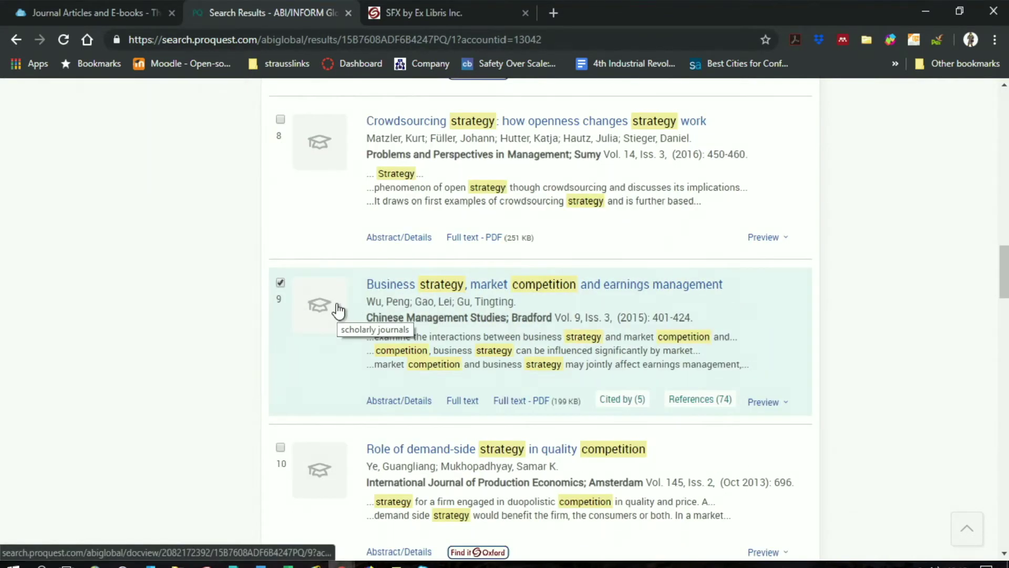
pyautogui.scroll(15, 338, 310)
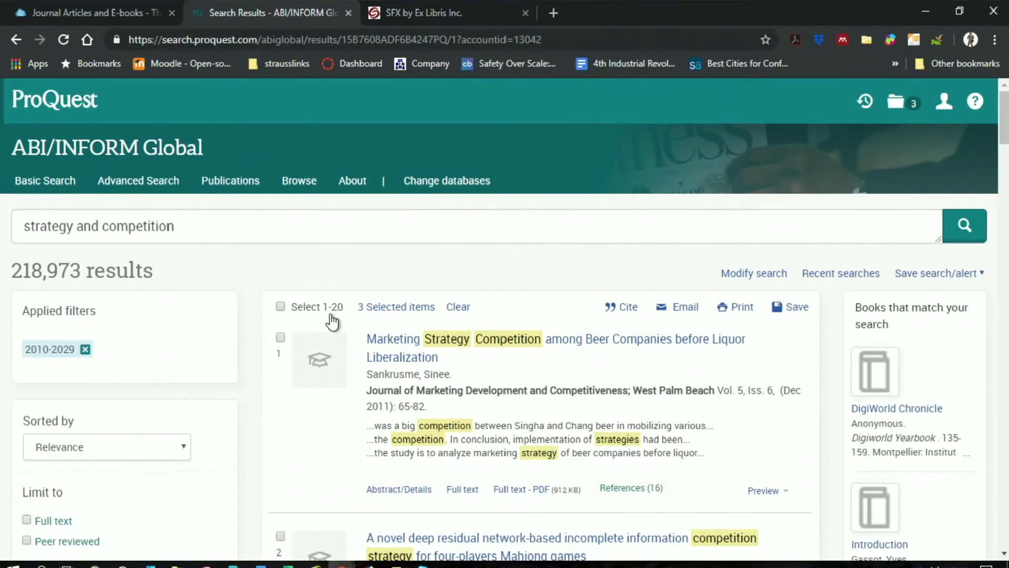
pyautogui.click(280, 337)
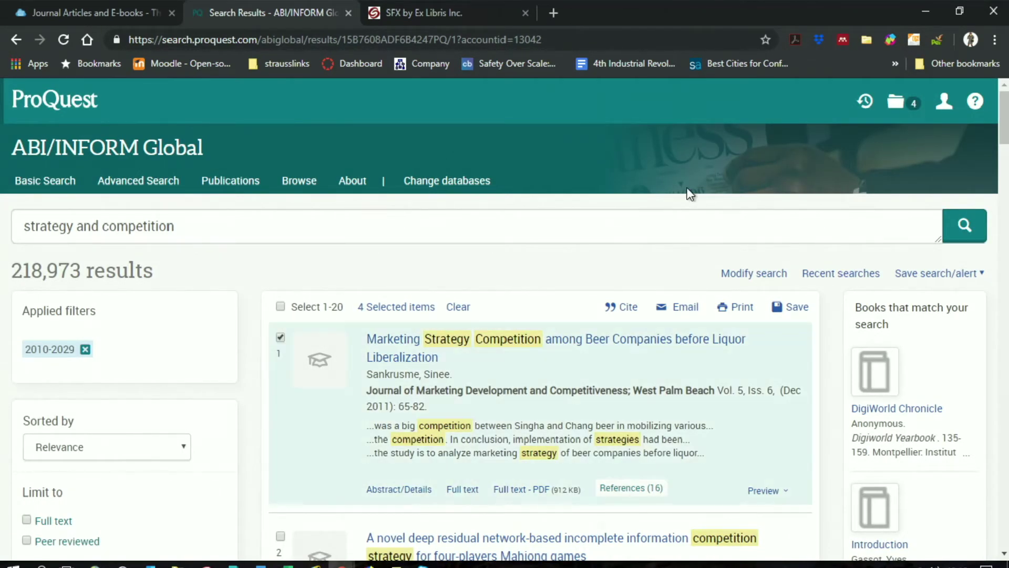
# Open the selected items folder and review the four chosen articles
pyautogui.click(902, 109)
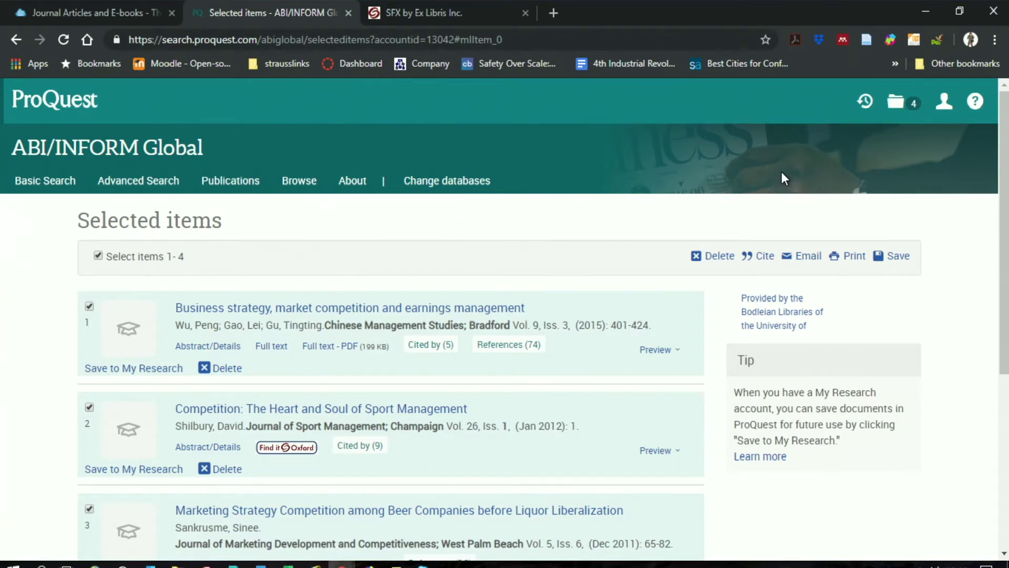
pyautogui.scroll(-5, 663, 210)
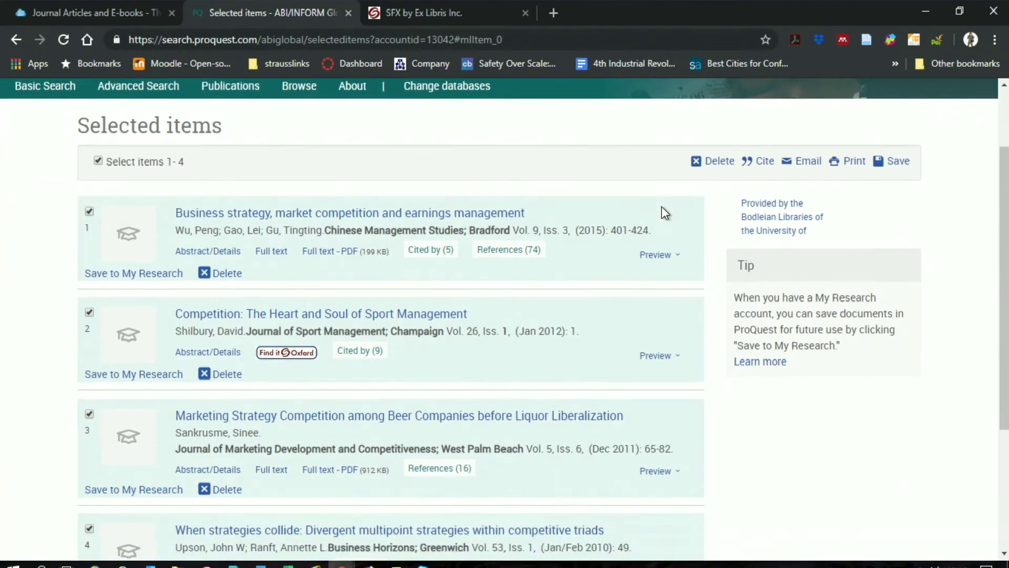
pyautogui.scroll(3, 664, 213)
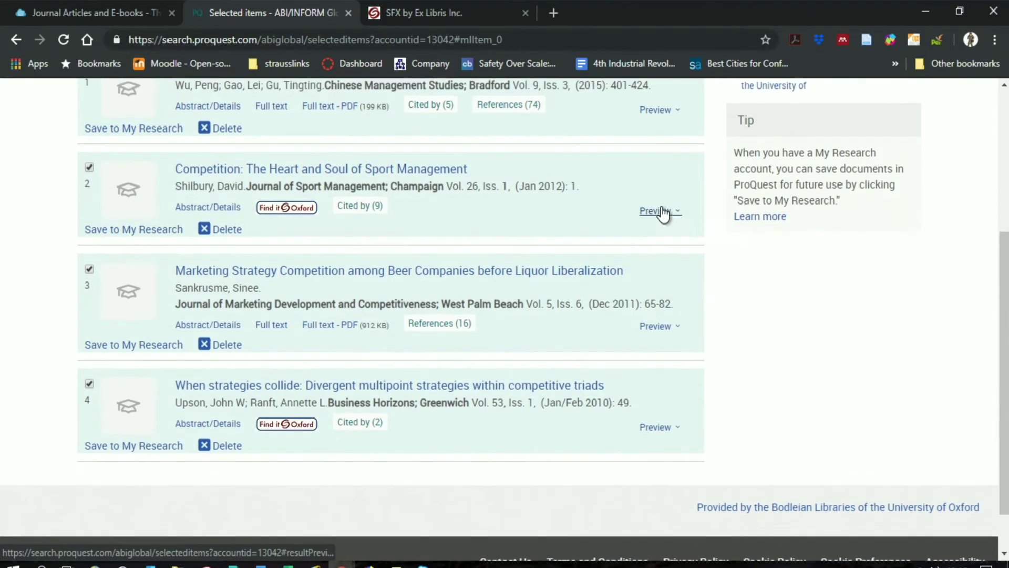